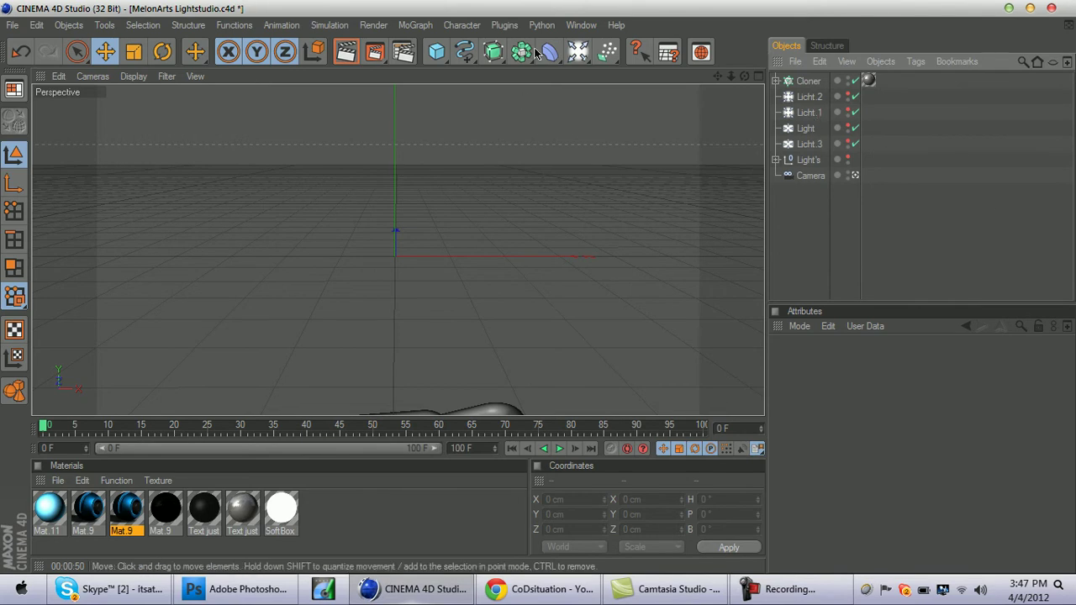
# Add a linear Cloner.1 with 3 clones from the MoGraph menu and select it.
pyautogui.click(416, 25)
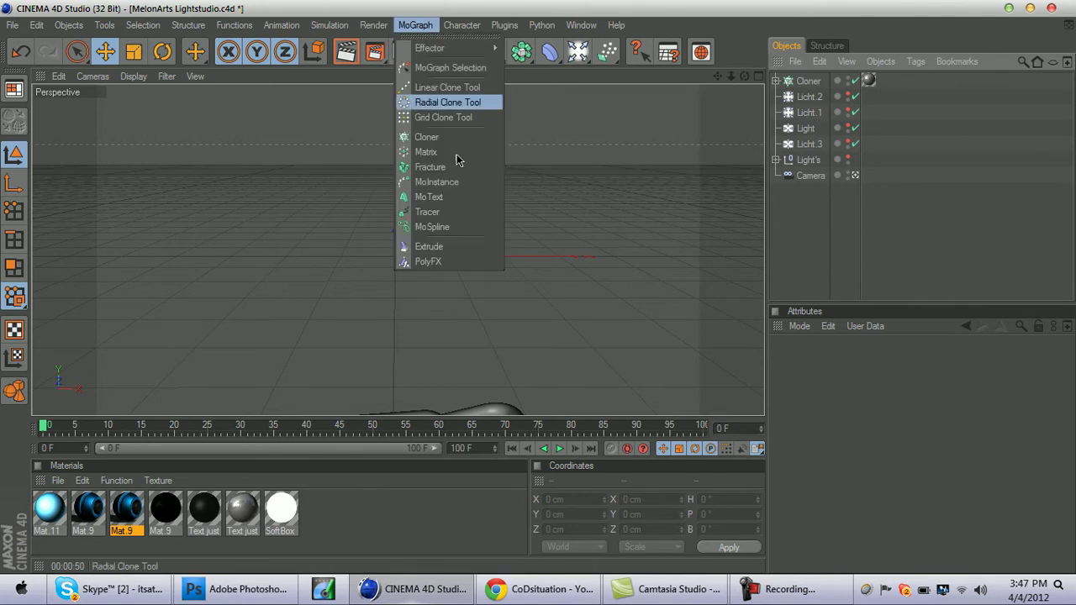
pyautogui.click(427, 137)
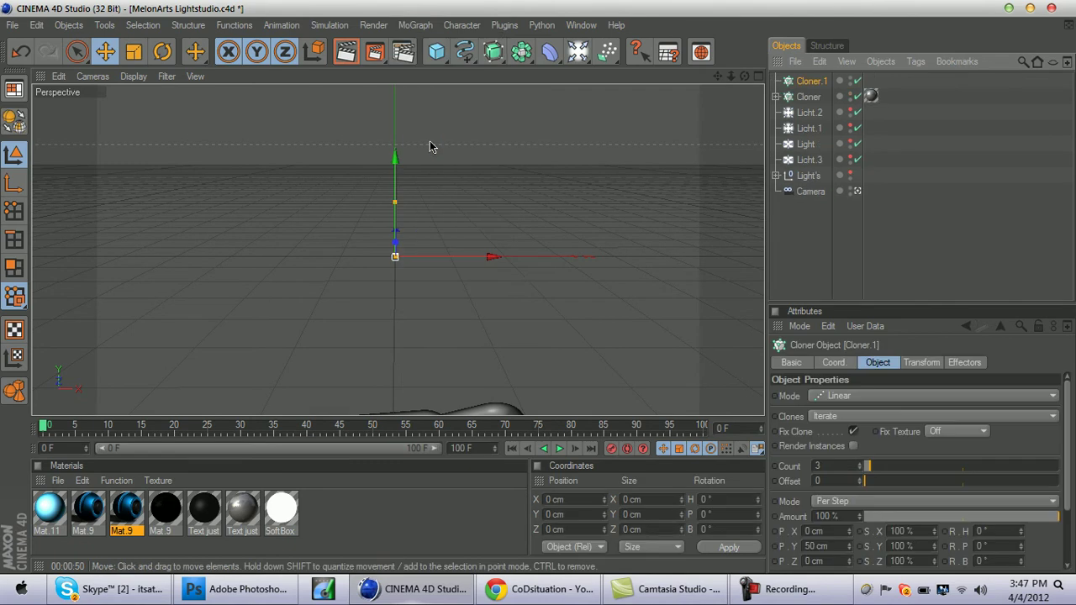
pyautogui.click(892, 208)
pyautogui.click(815, 83)
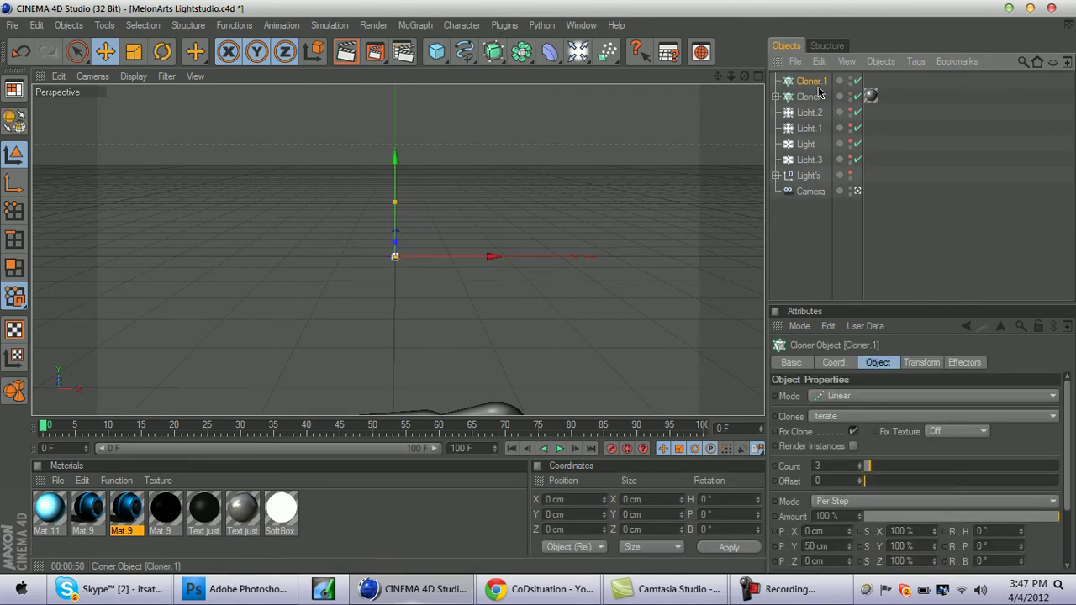
# Add a Sweep NURBS wrapping the cloner, with a Rectangle spline inside it.
pyautogui.click(521, 52)
pyautogui.moveTo(493, 53); pyautogui.dragTo(531, 118)
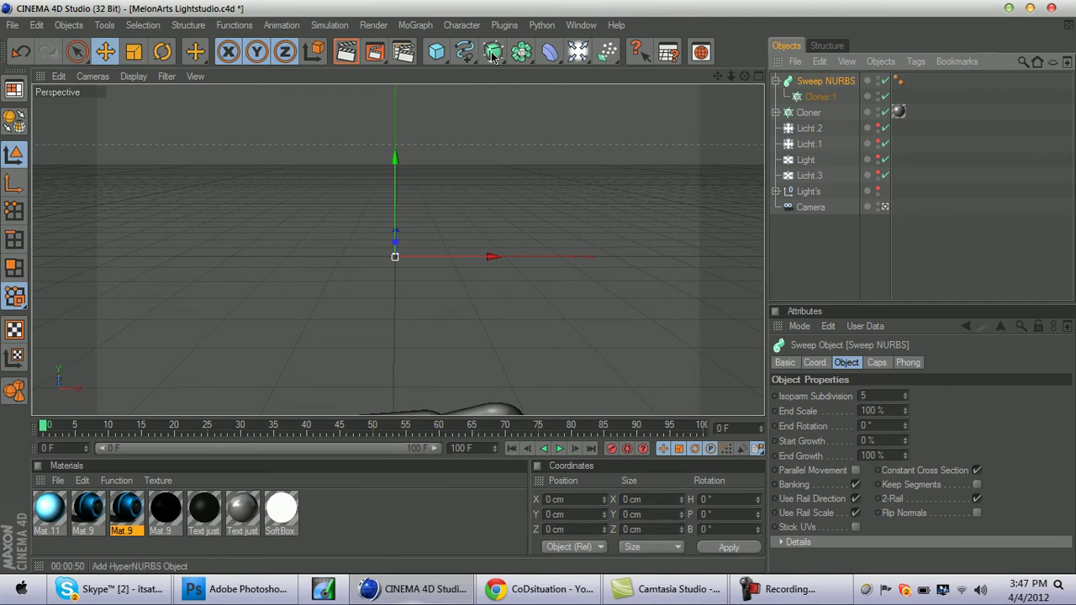
pyautogui.moveTo(463, 52)
pyautogui.mouseDown()
pyautogui.moveTo(484, 80)
pyautogui.moveTo(498, 152)
pyautogui.mouseUp()
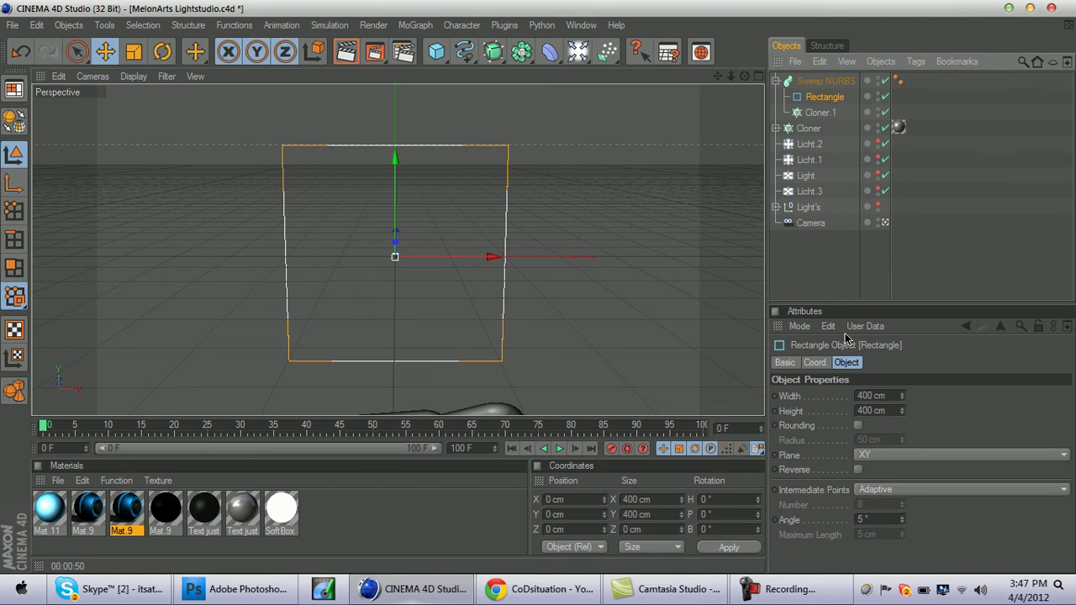
# Make the rectangle 250 × 125 cm with 50 cm corner rounding on the XZ plane.
pyautogui.doubleClick(871, 395)
pyautogui.write('25')
pyautogui.doubleClick(876, 410)
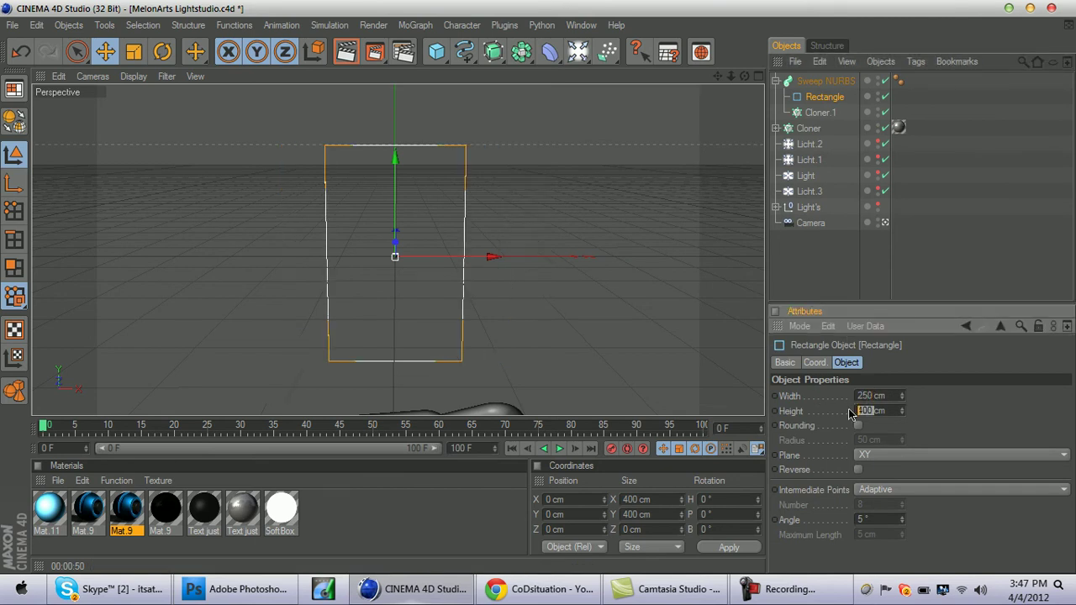
pyautogui.write('125')
pyautogui.click(859, 426)
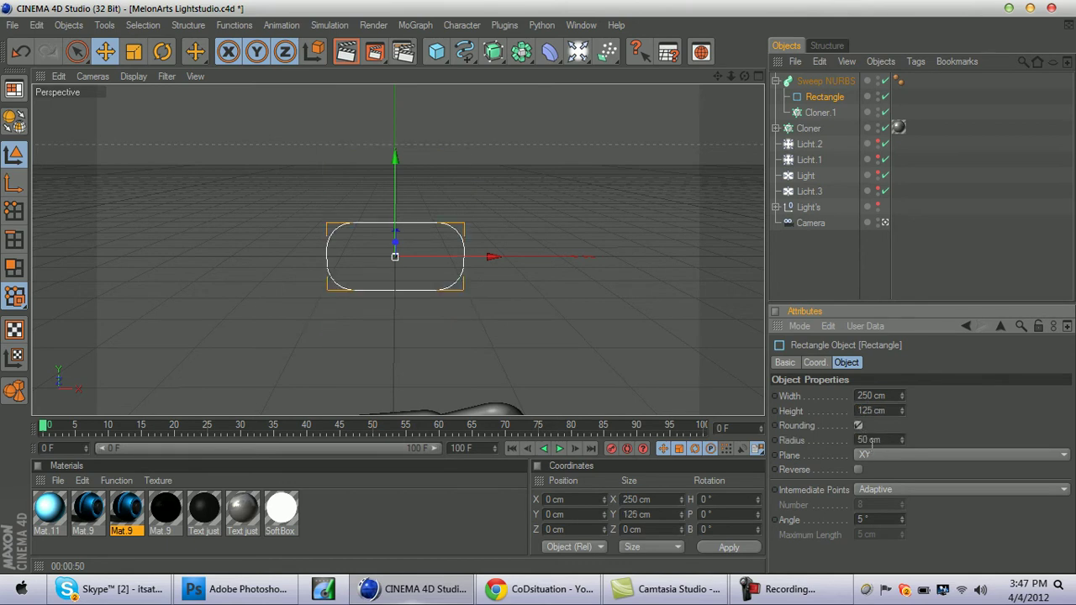
pyautogui.click(874, 456)
pyautogui.click(887, 502)
pyautogui.click(878, 519)
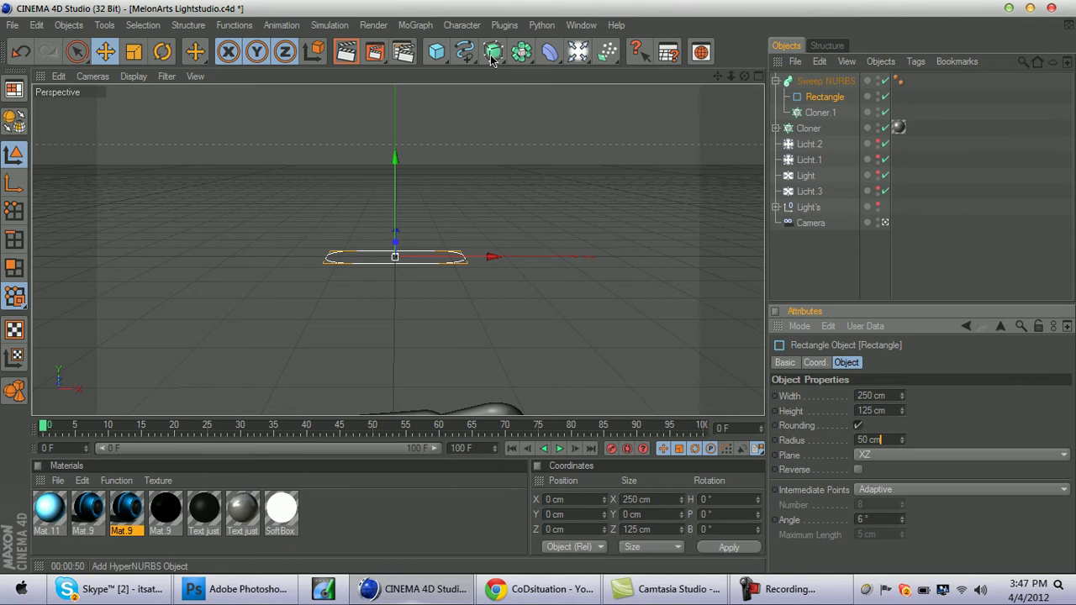
# Add a Circle profile inside the Sweep NURBS and shrink its radius to 15 cm.
pyautogui.click(465, 52)
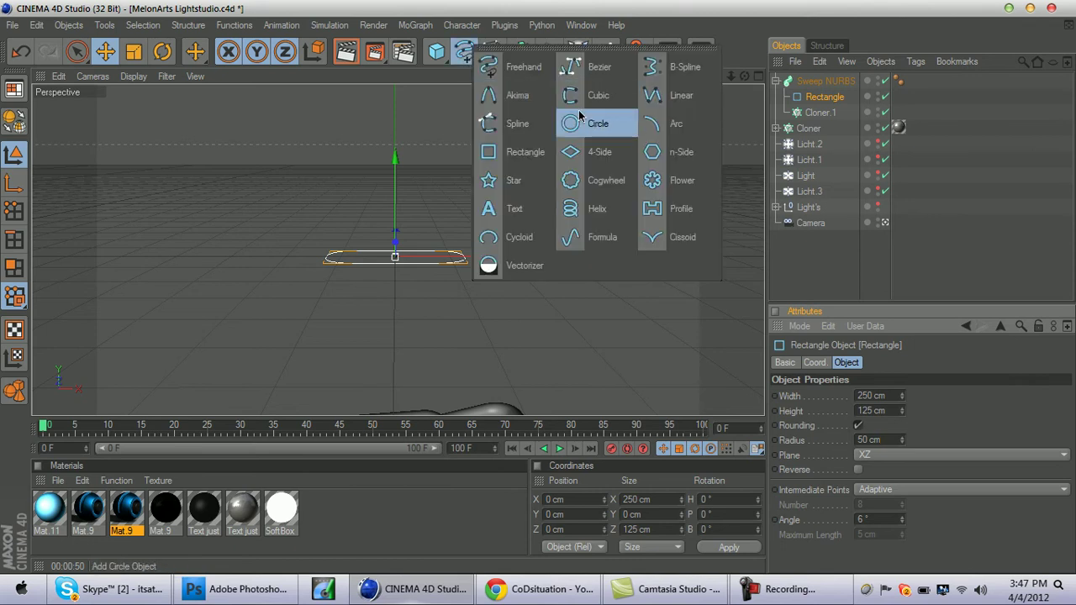
pyautogui.click(579, 118)
pyautogui.press('Delete')
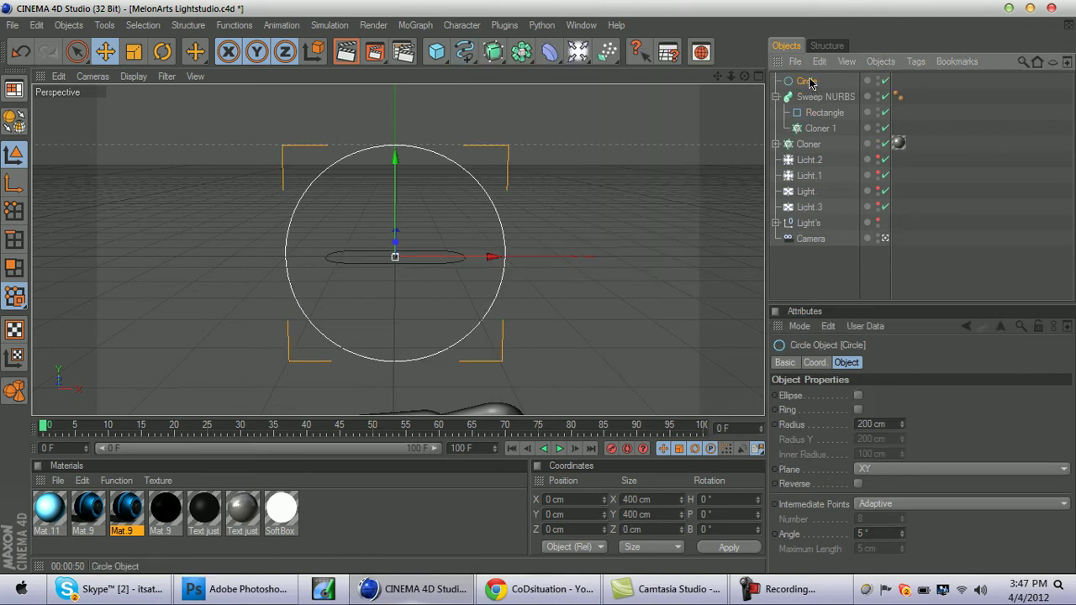
pyautogui.click(809, 81)
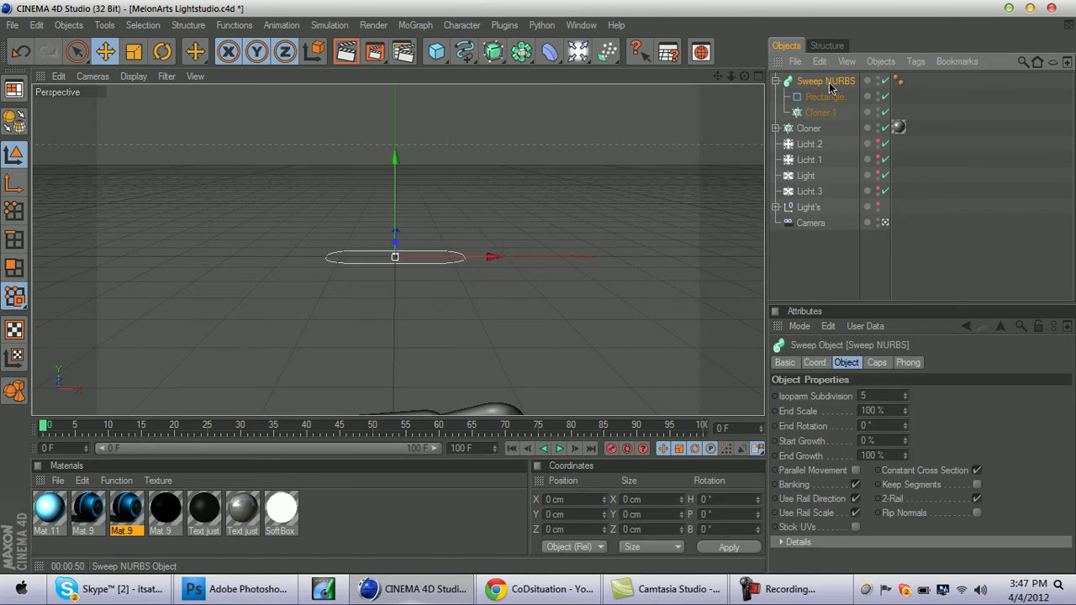
pyautogui.click(465, 52)
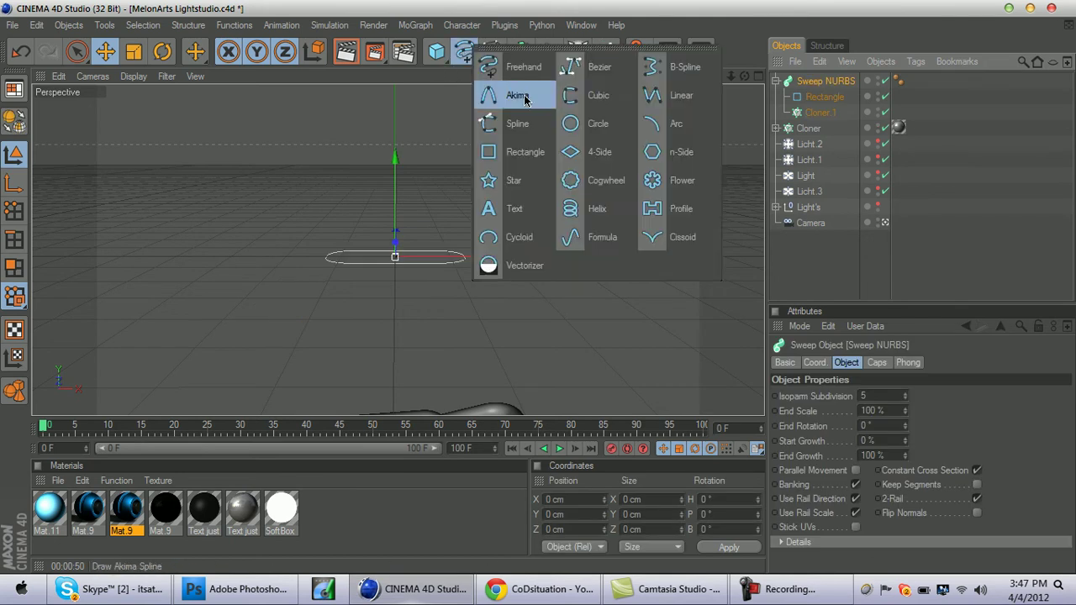
pyautogui.keyDown('shift'); pyautogui.click(577, 120); pyautogui.keyUp('shift')
pyautogui.moveTo(744, 76)
pyautogui.mouseDown()
pyautogui.moveTo(736, 104)
pyautogui.moveTo(742, 82)
pyautogui.mouseUp()
pyautogui.moveTo(900, 426); pyautogui.dragTo(900, 468)
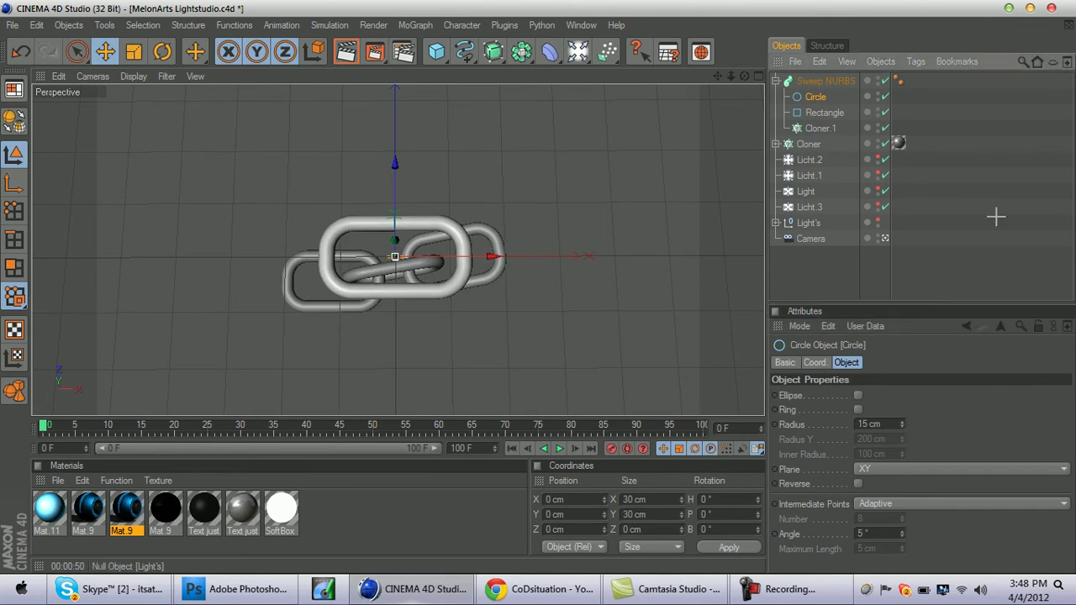
pyautogui.click(927, 216)
# Delete the old Cloner and move Cloner.1 out of the Sweep NURBS.
pyautogui.click(803, 147)
pyautogui.press('Delete')
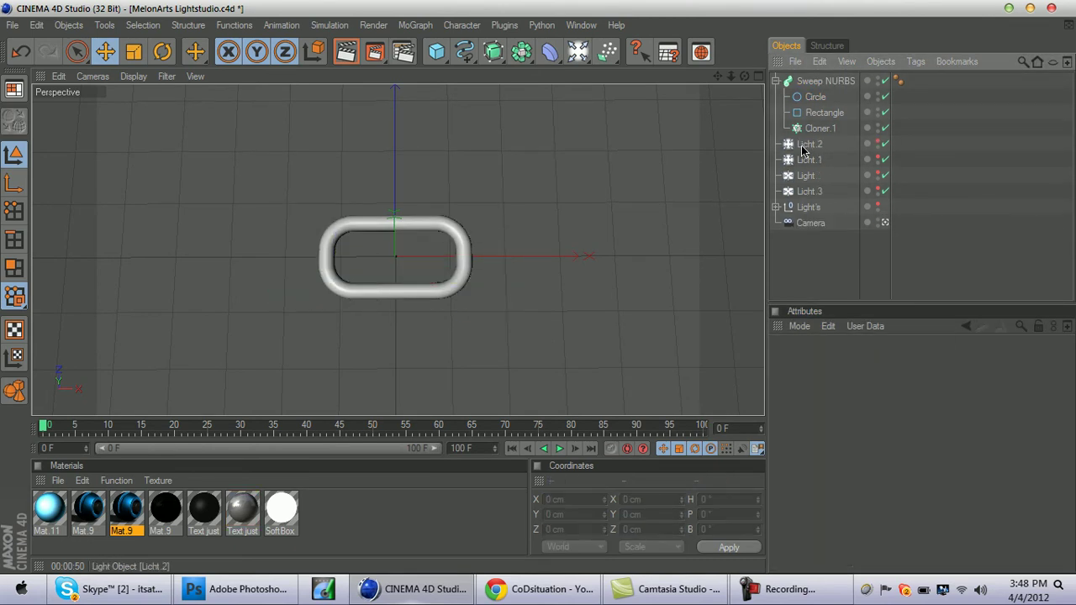
pyautogui.click(804, 81)
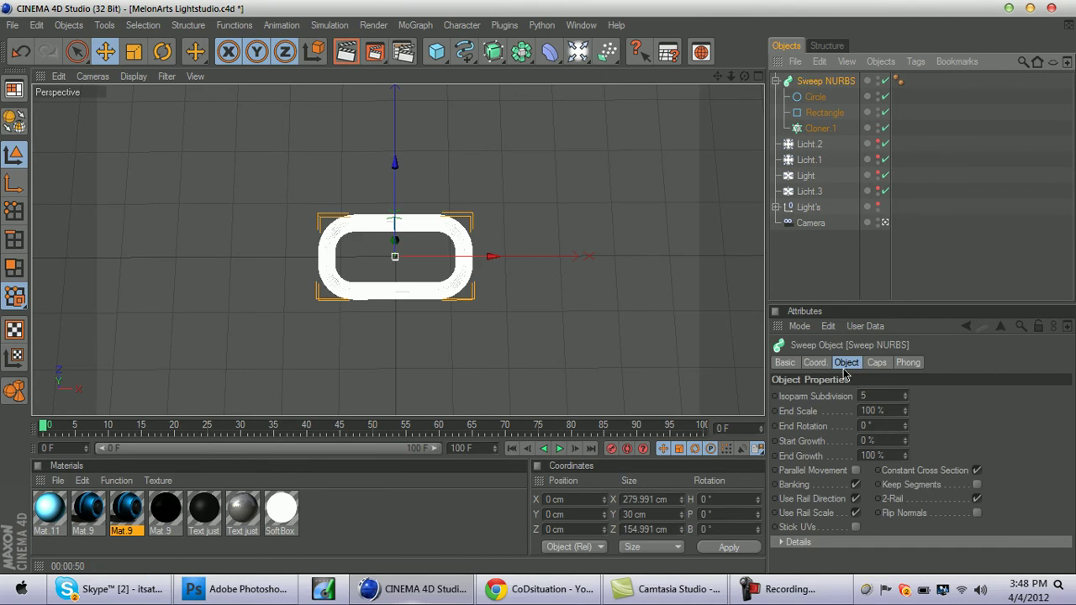
pyautogui.click(818, 97)
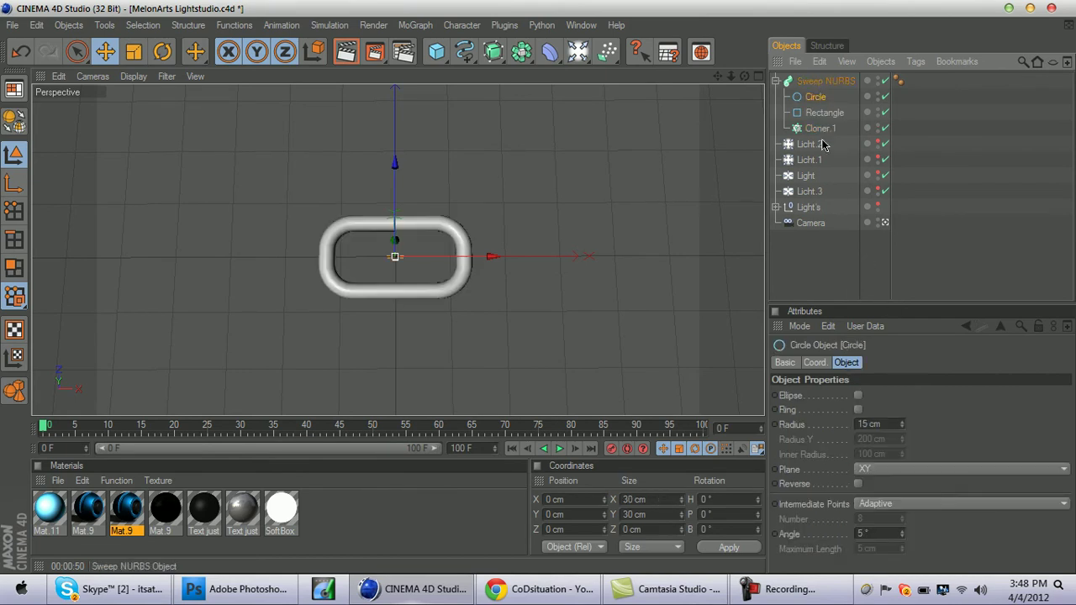
pyautogui.click(825, 81)
pyautogui.click(822, 129)
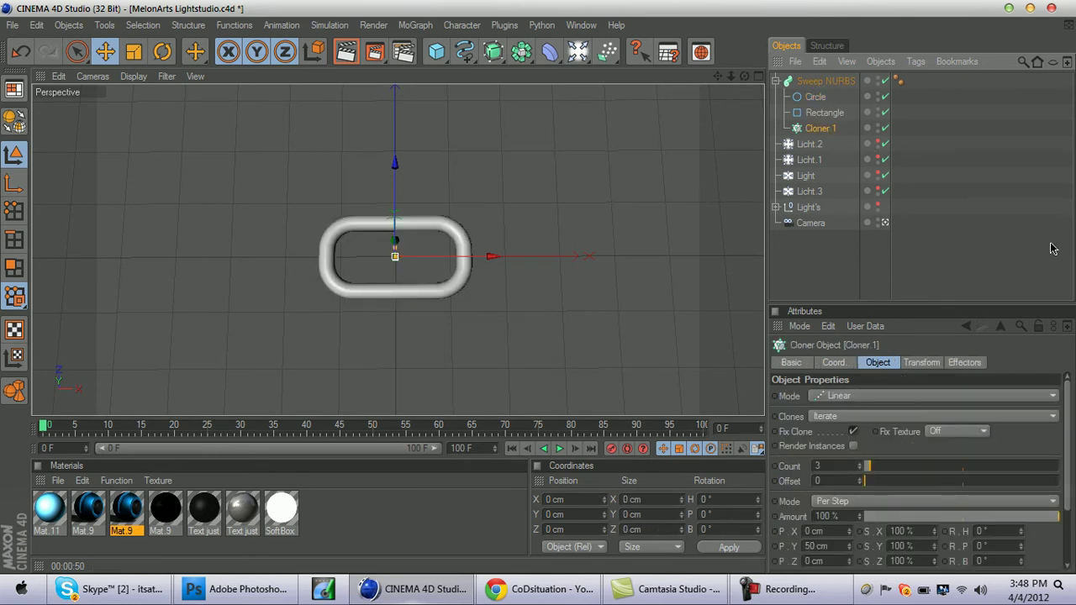
pyautogui.moveTo(1070, 426)
pyautogui.mouseDown()
pyautogui.moveTo(1069, 472)
pyautogui.moveTo(1072, 397)
pyautogui.mouseUp()
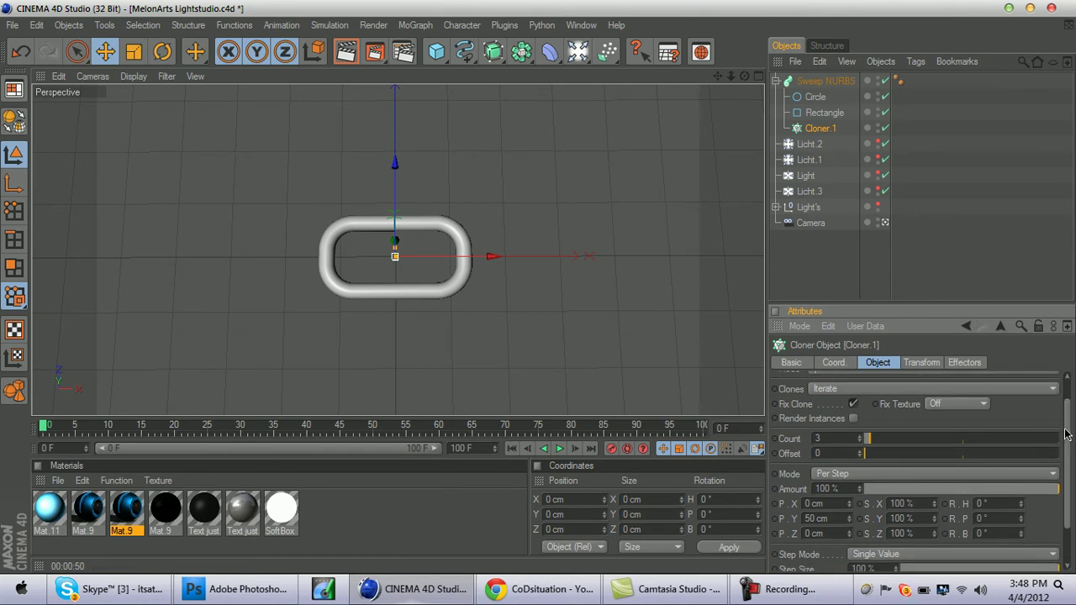
pyautogui.click(831, 82)
pyautogui.moveTo(836, 89)
pyautogui.mouseDown()
pyautogui.moveTo(827, 127)
pyautogui.moveTo(814, 131)
pyautogui.moveTo(814, 73)
pyautogui.moveTo(815, 85)
pyautogui.mouseUp()
pyautogui.click(909, 100)
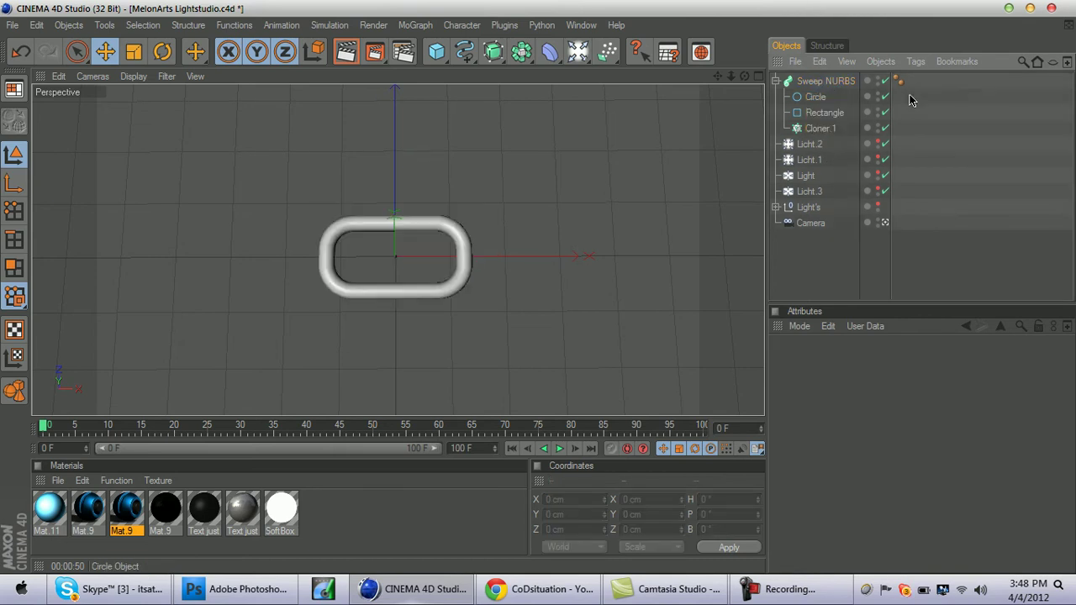
pyautogui.click(819, 81)
pyautogui.click(819, 127)
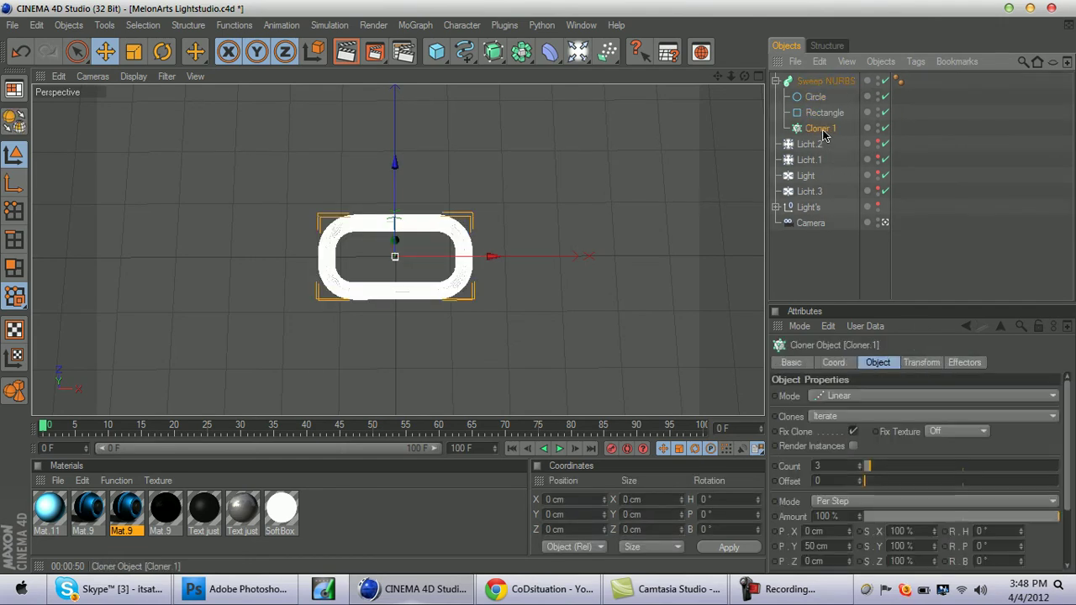
pyautogui.moveTo(828, 130)
pyautogui.mouseDown()
pyautogui.moveTo(818, 81)
pyautogui.moveTo(824, 144)
pyautogui.moveTo(832, 139)
pyautogui.mouseUp()
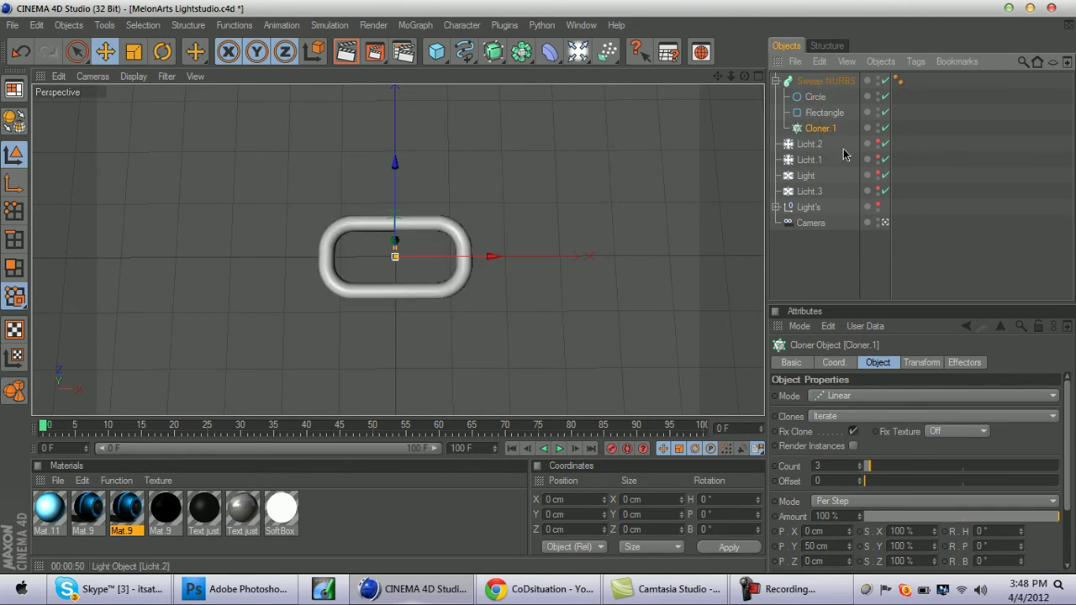
# Set Cloner.1's step position to 150 cm on X and 0 cm on Y.
pyautogui.click(834, 546)
pyautogui.write('0')
pyautogui.click(832, 530)
pyautogui.write('150')
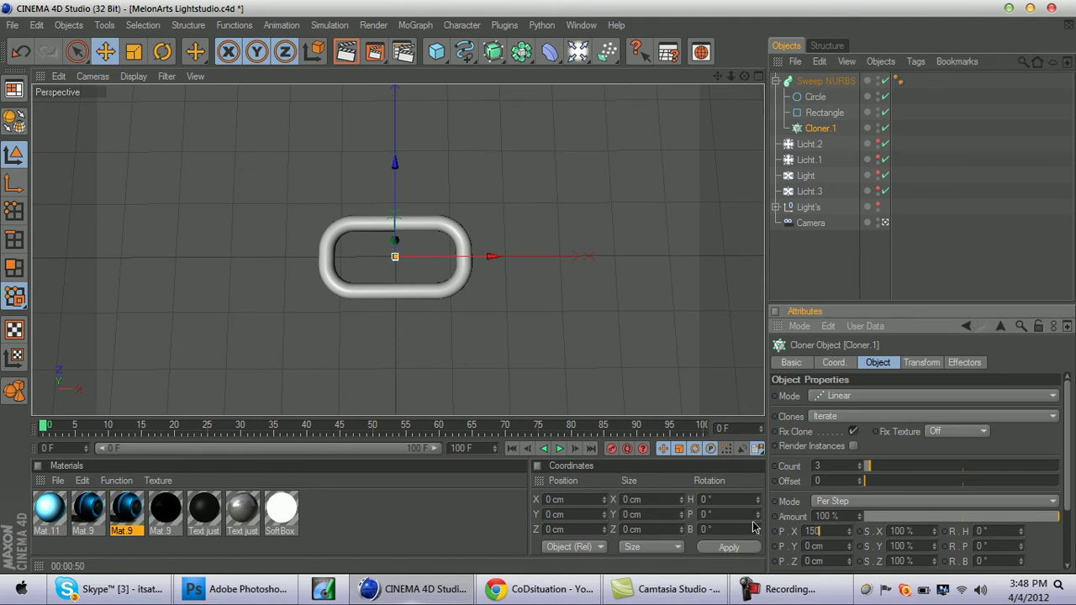
pyautogui.press('Return')
pyautogui.click(963, 217)
pyautogui.click(820, 129)
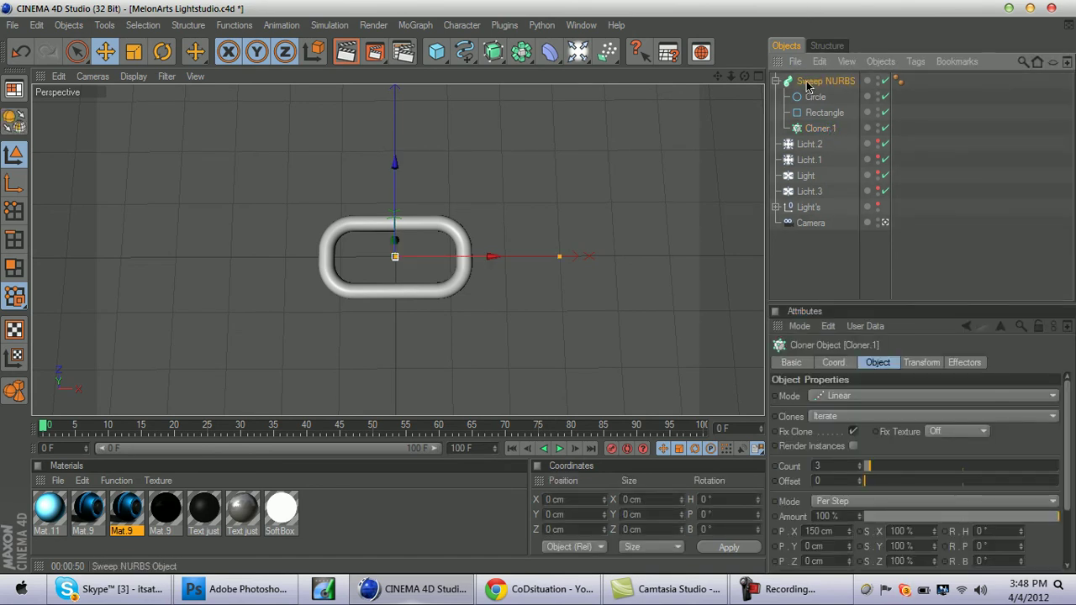
# Drag the Sweep NURBS under Cloner.1 so three links line up along X.
pyautogui.click(775, 82)
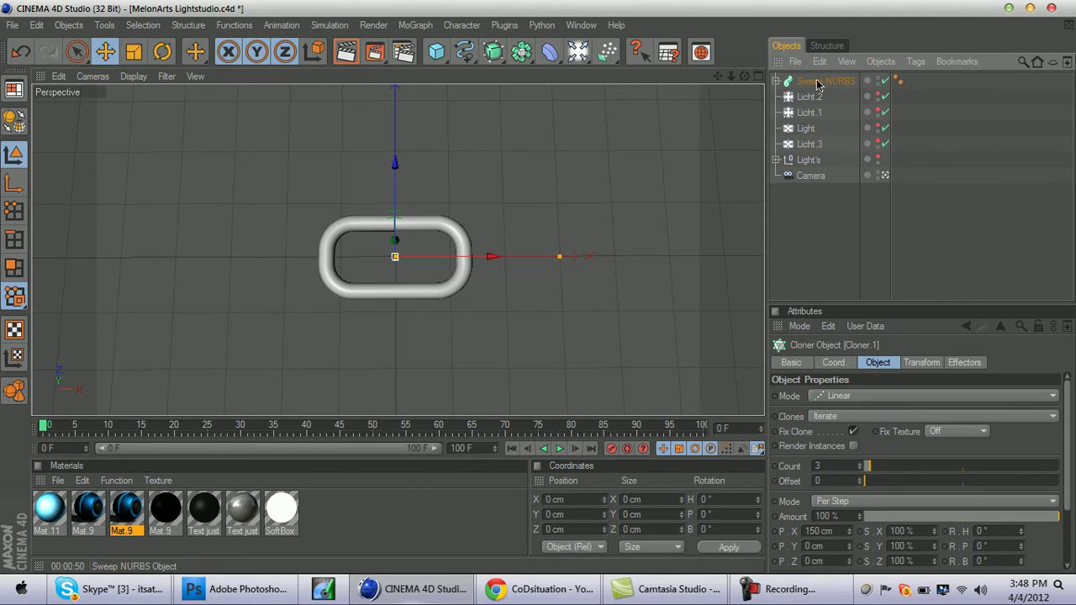
pyautogui.click(776, 81)
pyautogui.moveTo(822, 130)
pyautogui.mouseDown()
pyautogui.moveTo(828, 143)
pyautogui.moveTo(813, 84)
pyautogui.moveTo(813, 132)
pyautogui.mouseUp()
pyautogui.hotkey('ctrl', 'z')
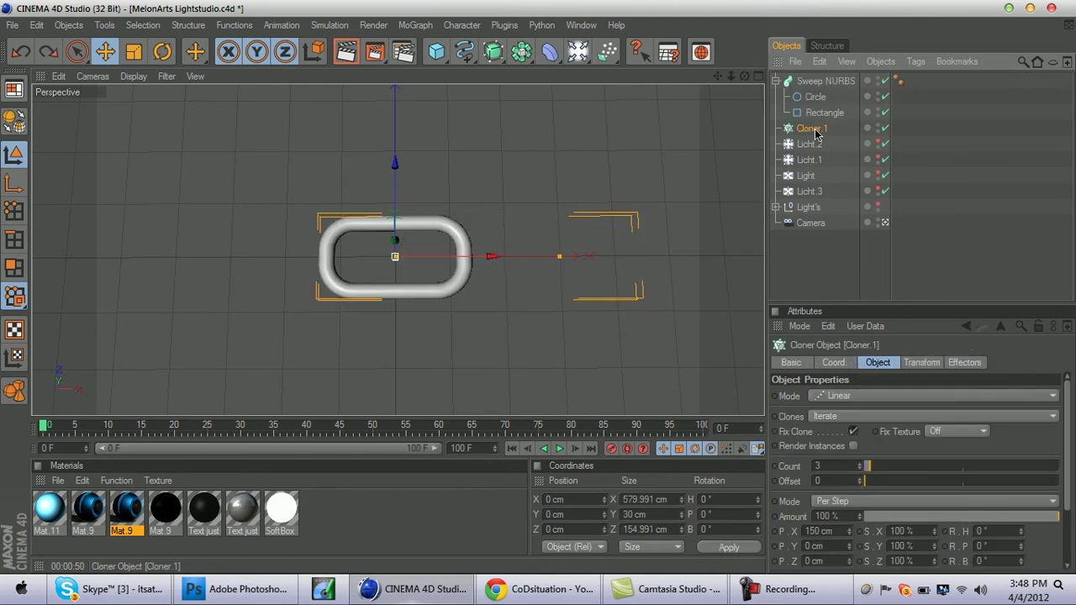
pyautogui.click(973, 132)
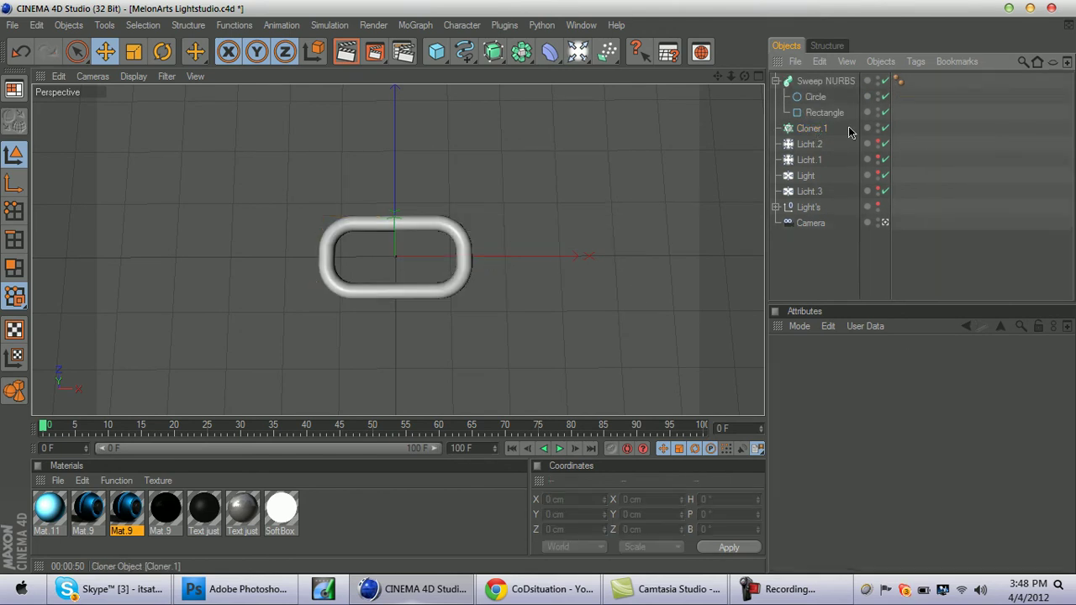
pyautogui.click(801, 129)
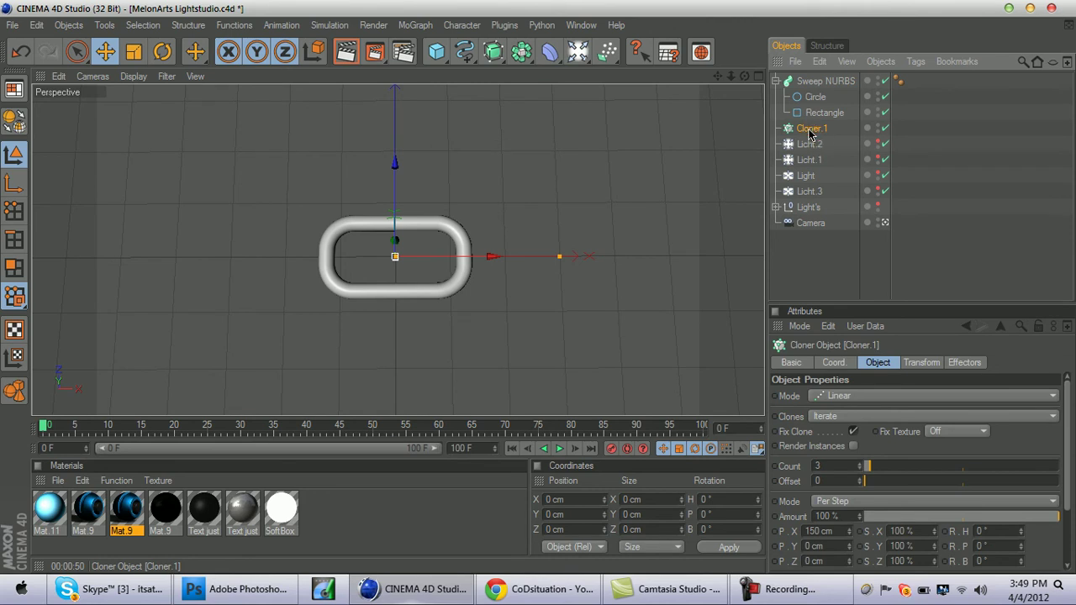
pyautogui.click(774, 81)
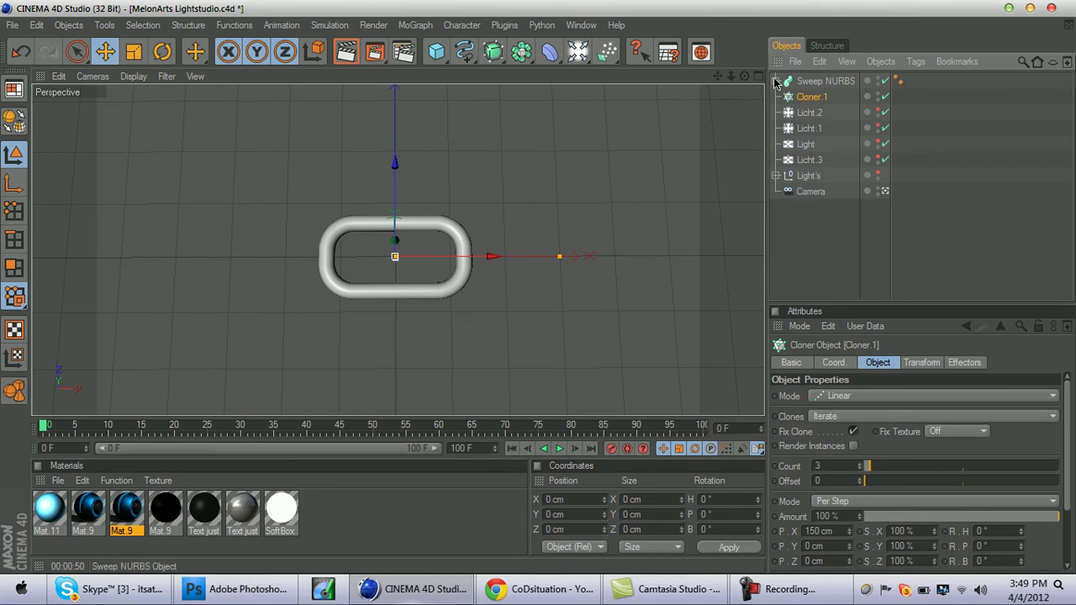
pyautogui.click(820, 80)
pyautogui.moveTo(819, 81); pyautogui.dragTo(820, 98)
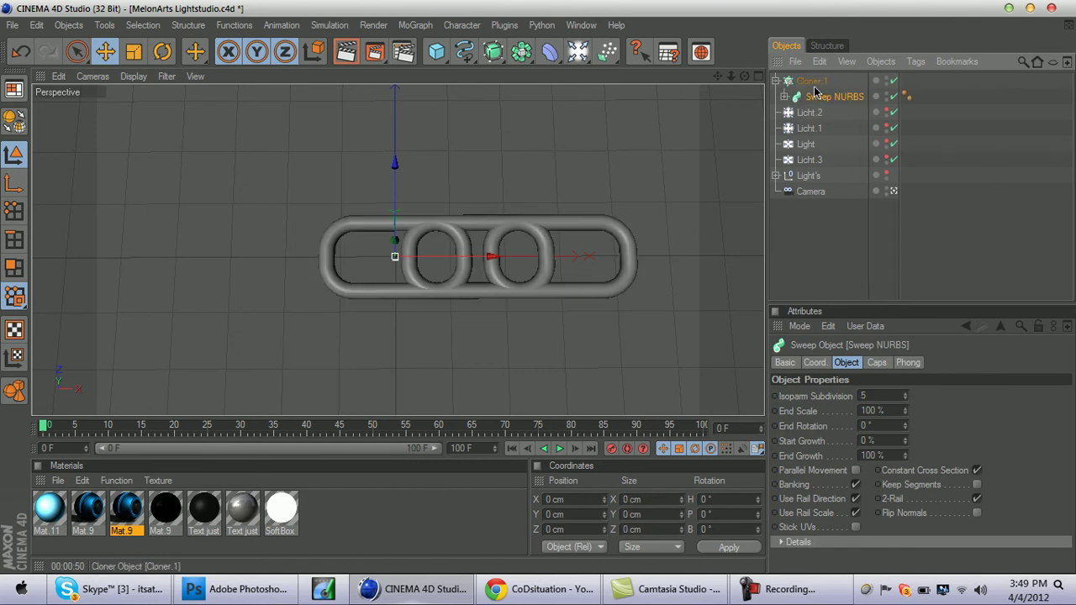
pyautogui.click(812, 81)
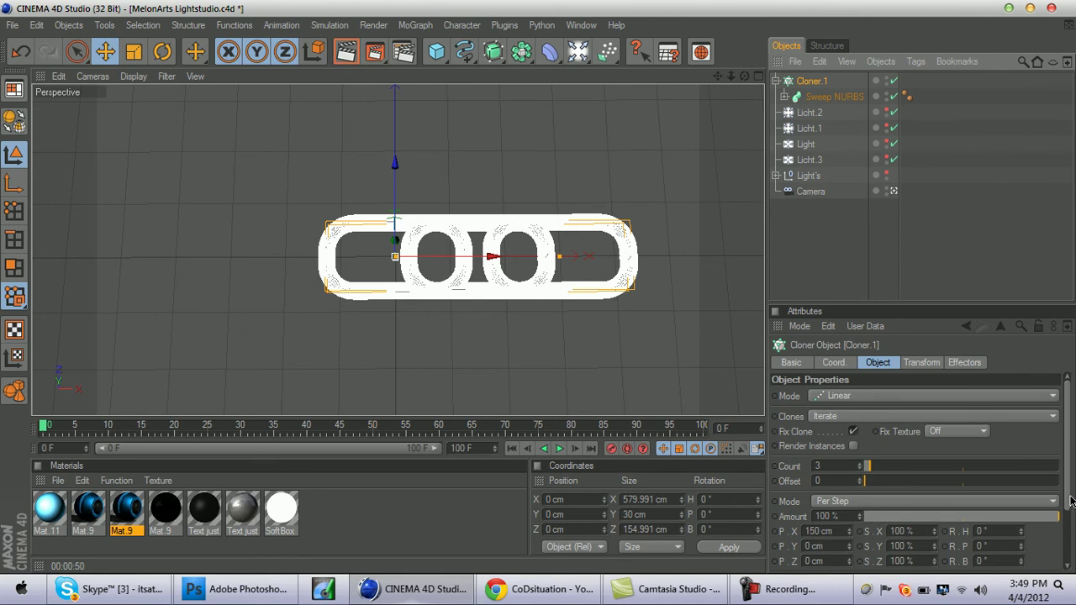
# Set Cloner.1's P step rotation to 90° and slide the chain left along X.
pyautogui.scroll(-3, 1064, 557)
pyautogui.click(870, 549)
pyautogui.press('Return')
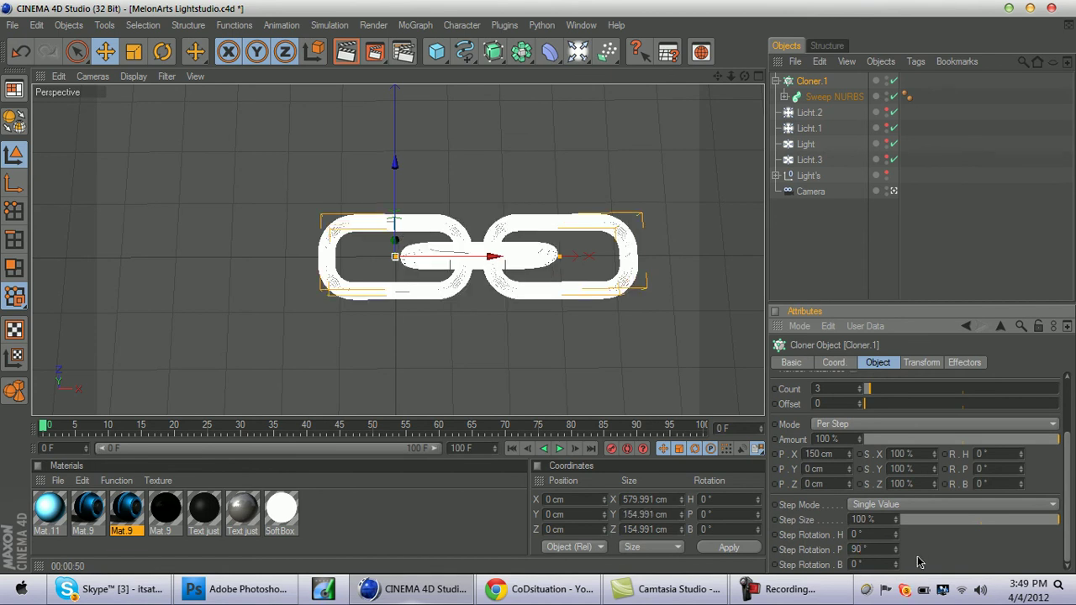
pyautogui.moveTo(744, 77); pyautogui.dragTo(737, 93)
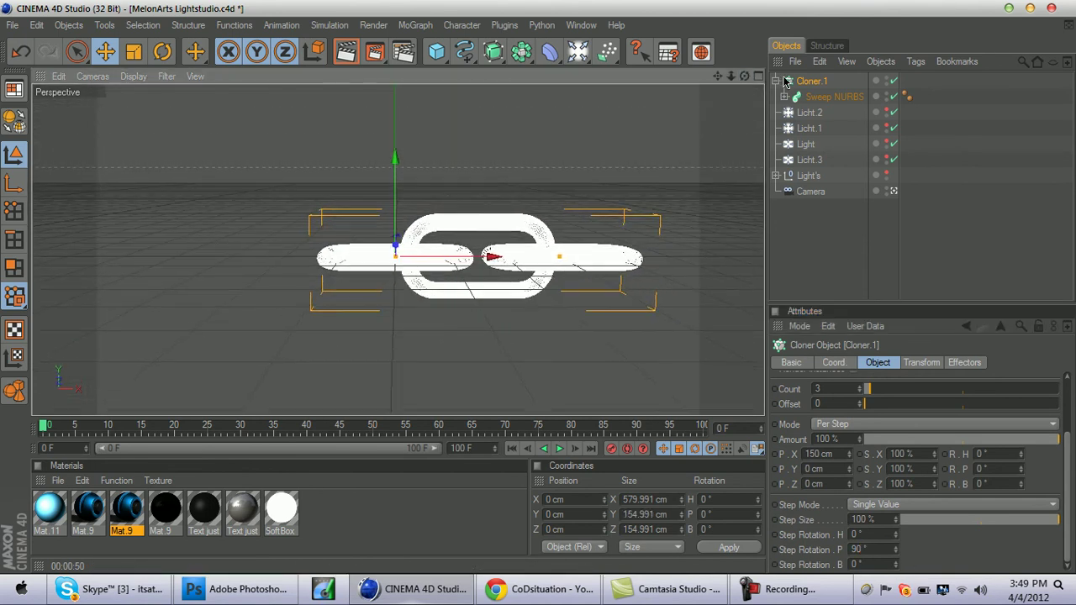
pyautogui.click(776, 80)
pyautogui.moveTo(493, 257); pyautogui.dragTo(515, 256)
# Twist successive links with a 14.9° H step rotation on Cloner.1.
pyautogui.click(776, 81)
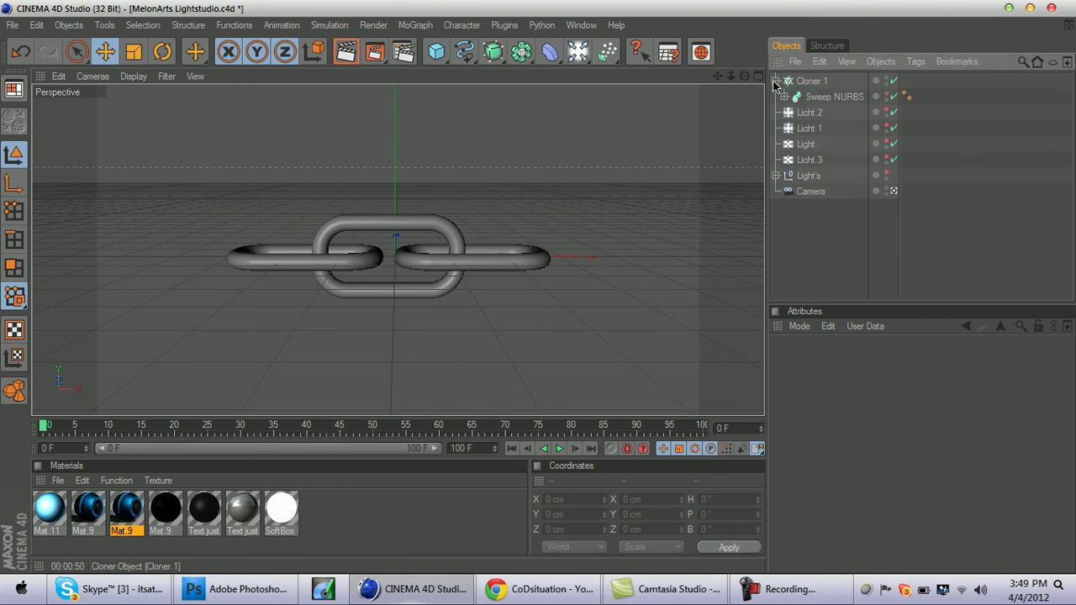
pyautogui.click(813, 96)
pyautogui.click(808, 81)
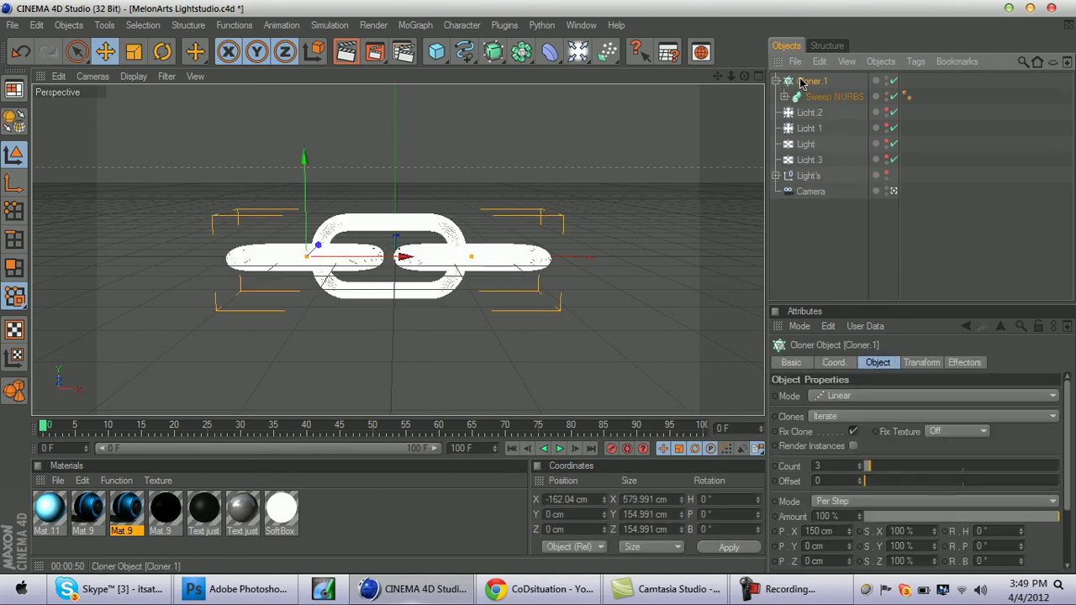
pyautogui.moveTo(1066, 492); pyautogui.dragTo(1066, 546)
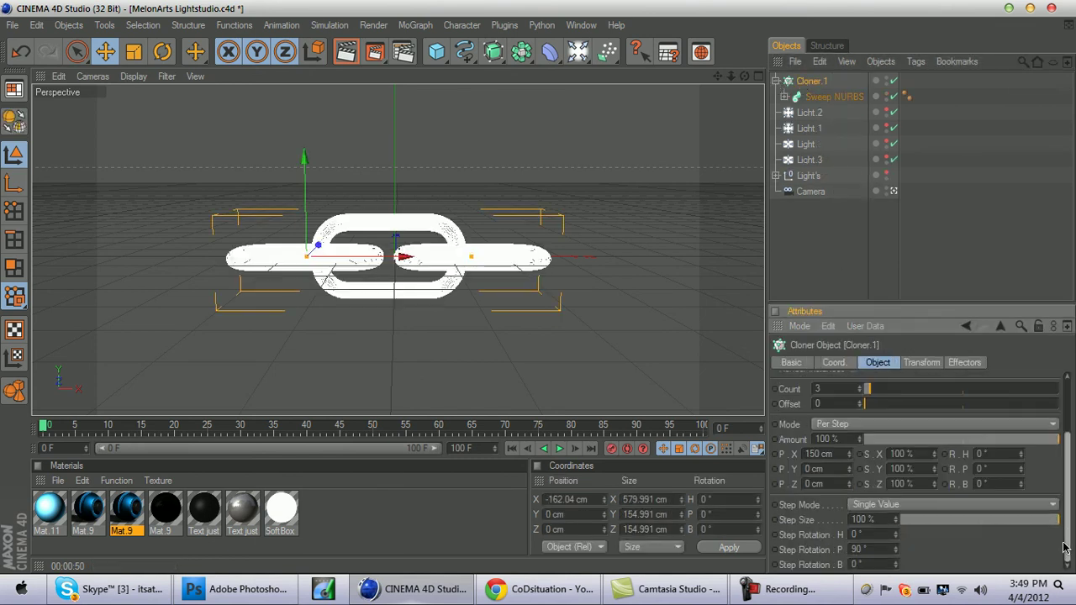
pyautogui.moveTo(895, 538)
pyautogui.mouseDown()
pyautogui.moveTo(896, 571)
pyautogui.moveTo(896, 557)
pyautogui.mouseUp()
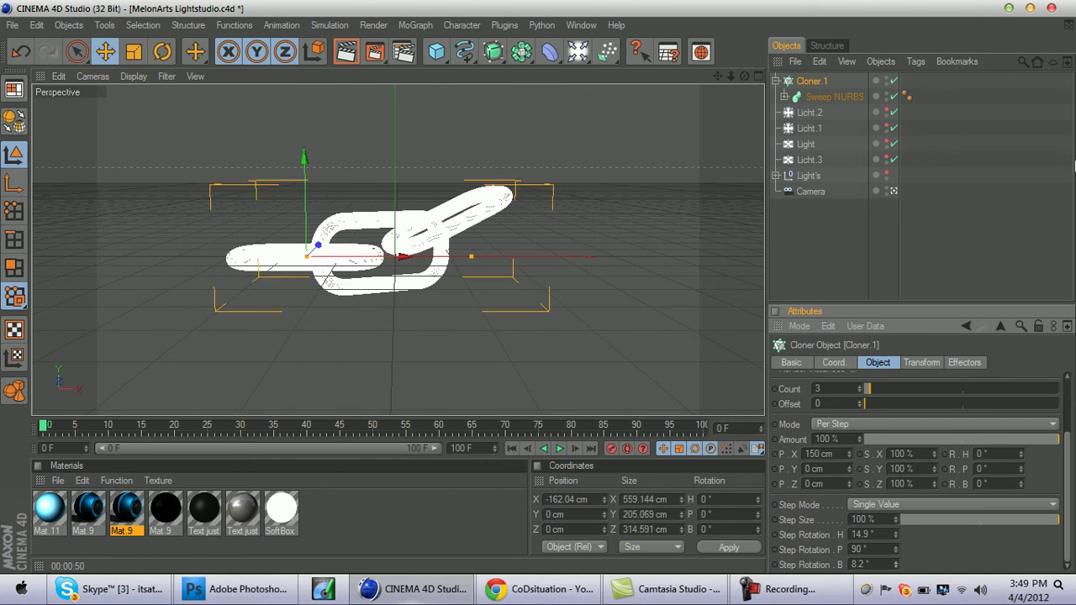
pyautogui.click(937, 235)
pyautogui.hotkey('ctrl', 'z')
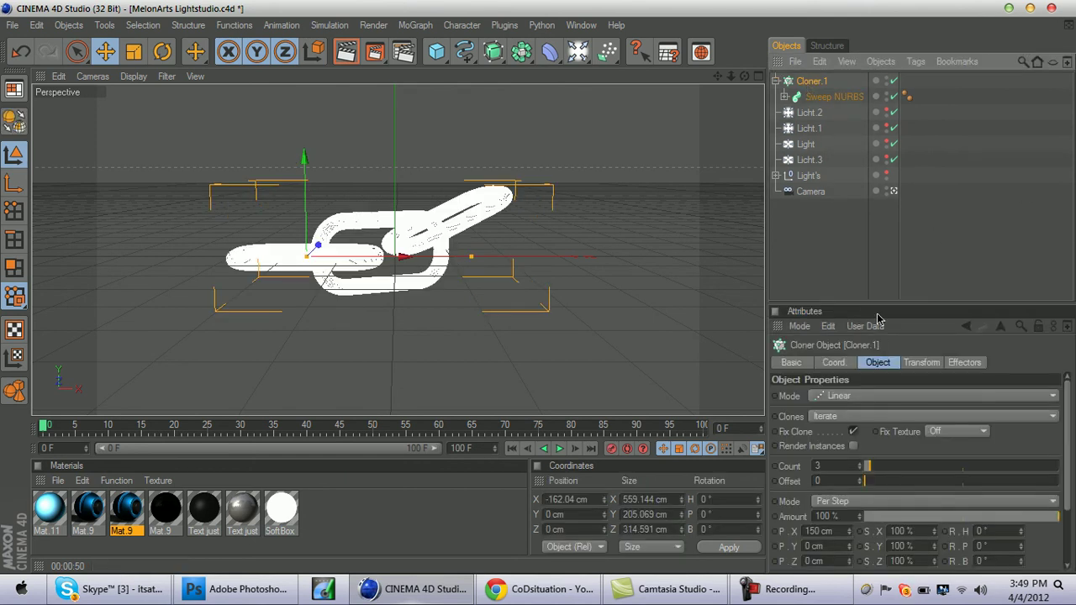
# Raise the clone count to 7, shift the chain left, and apply the 'Text just change colour' material.
pyautogui.moveTo(856, 469); pyautogui.dragTo(860, 464)
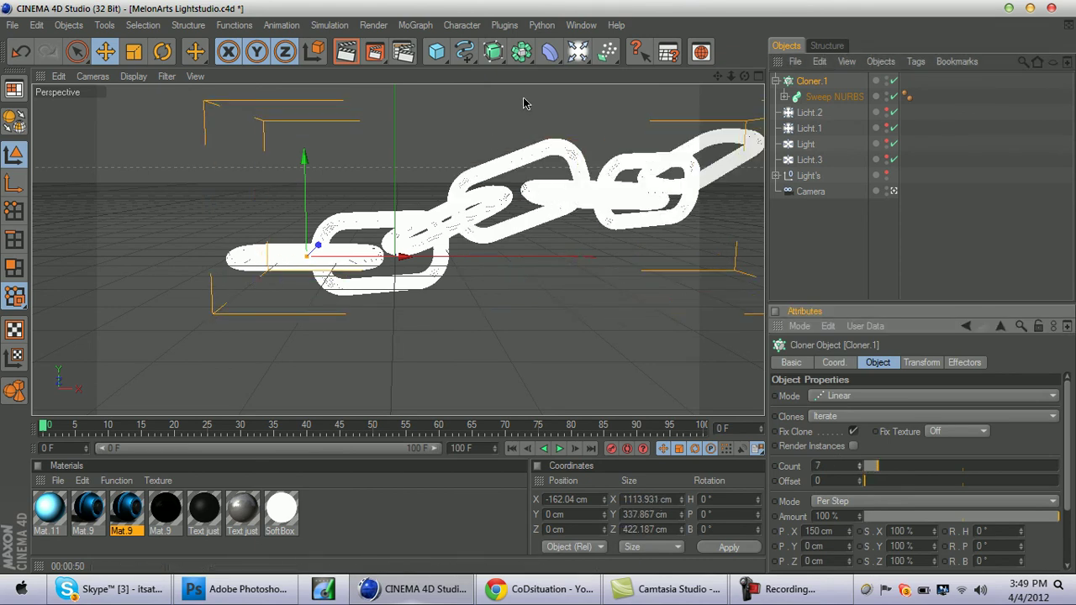
pyautogui.moveTo(403, 256); pyautogui.dragTo(305, 256)
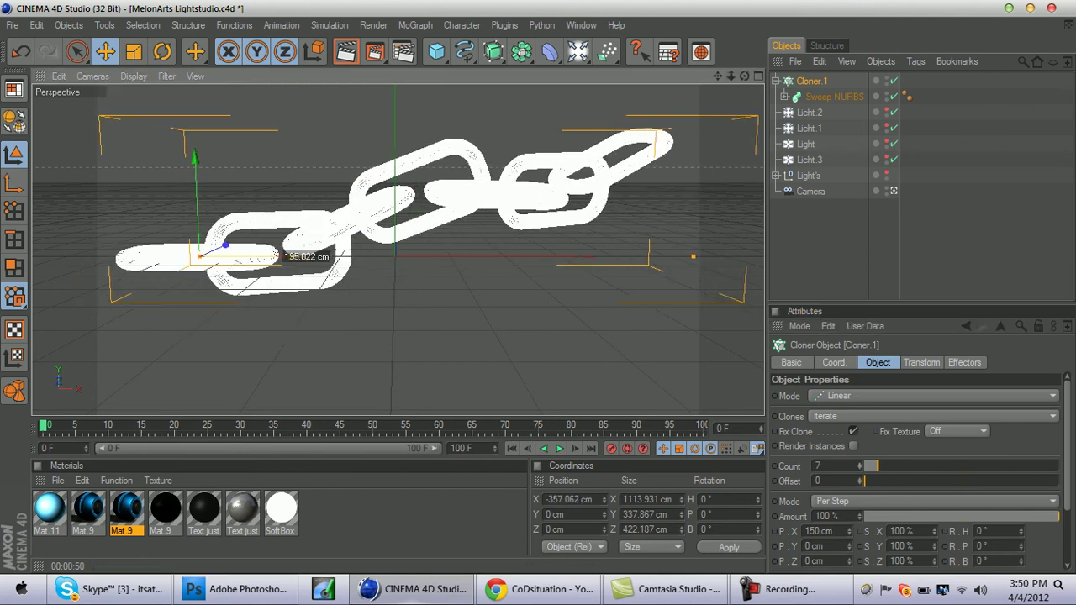
pyautogui.click(922, 234)
pyautogui.moveTo(255, 503); pyautogui.dragTo(812, 86)
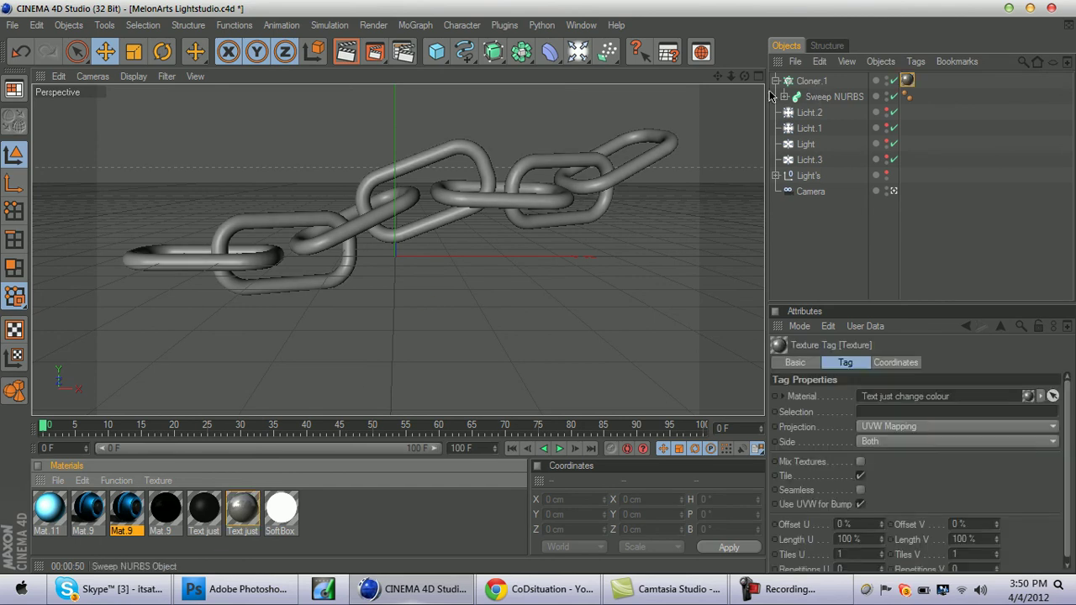
# Render the seven-link chain in the viewport as shiny silver metal on black.
pyautogui.click(776, 81)
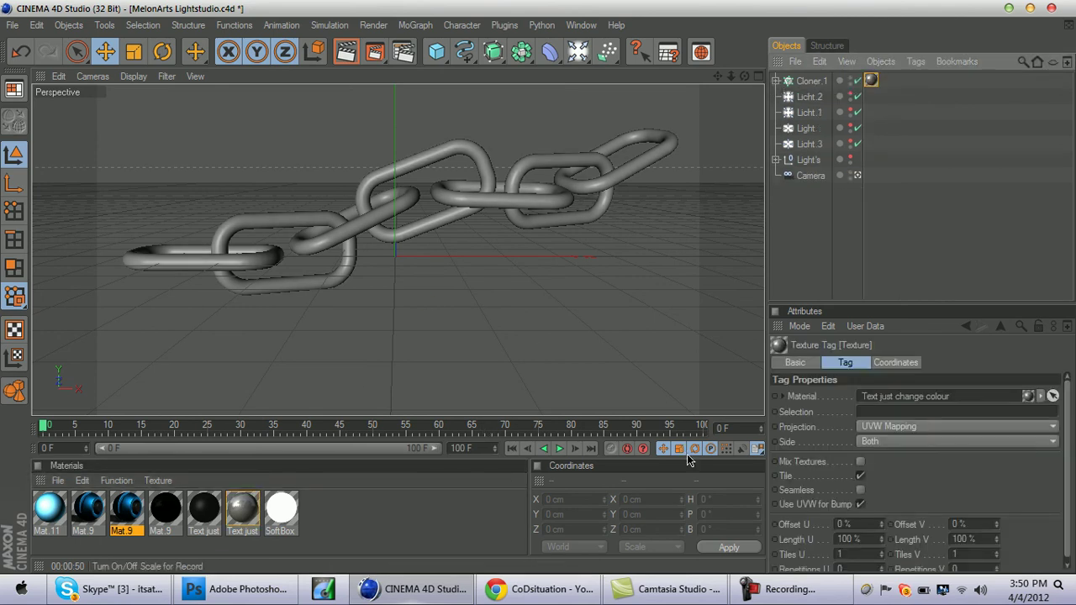
pyautogui.moveTo(792, 599)
pyautogui.click(790, 530)
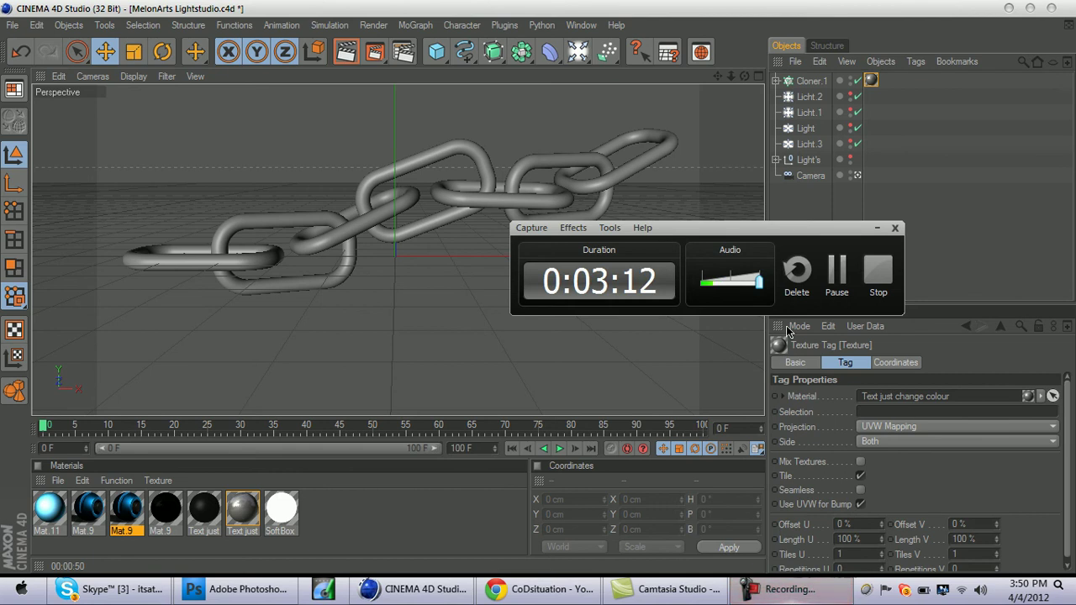
pyautogui.click(838, 264)
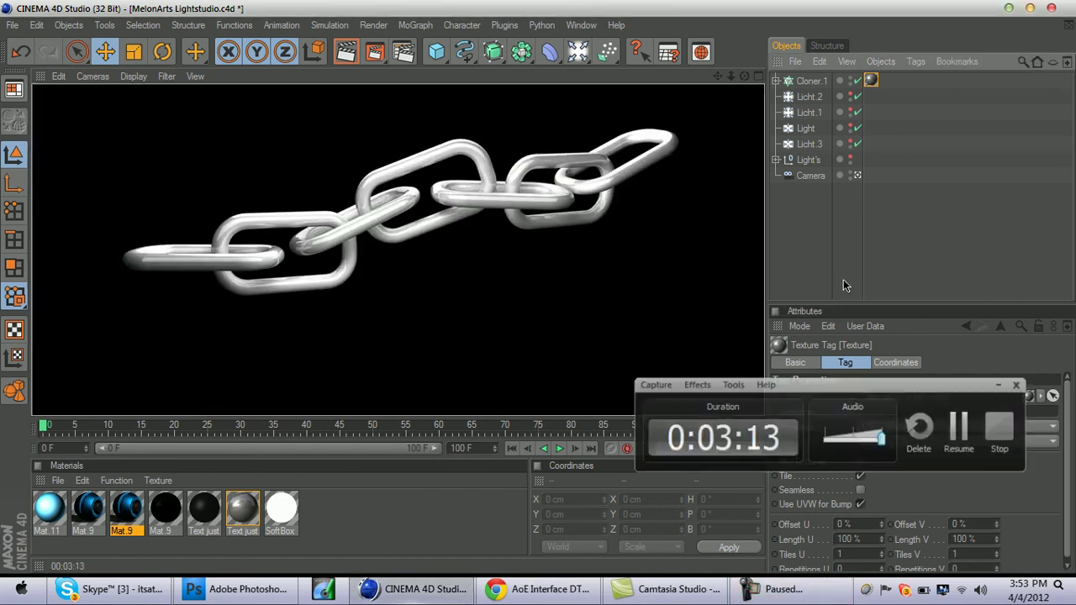
pyautogui.press('F9')
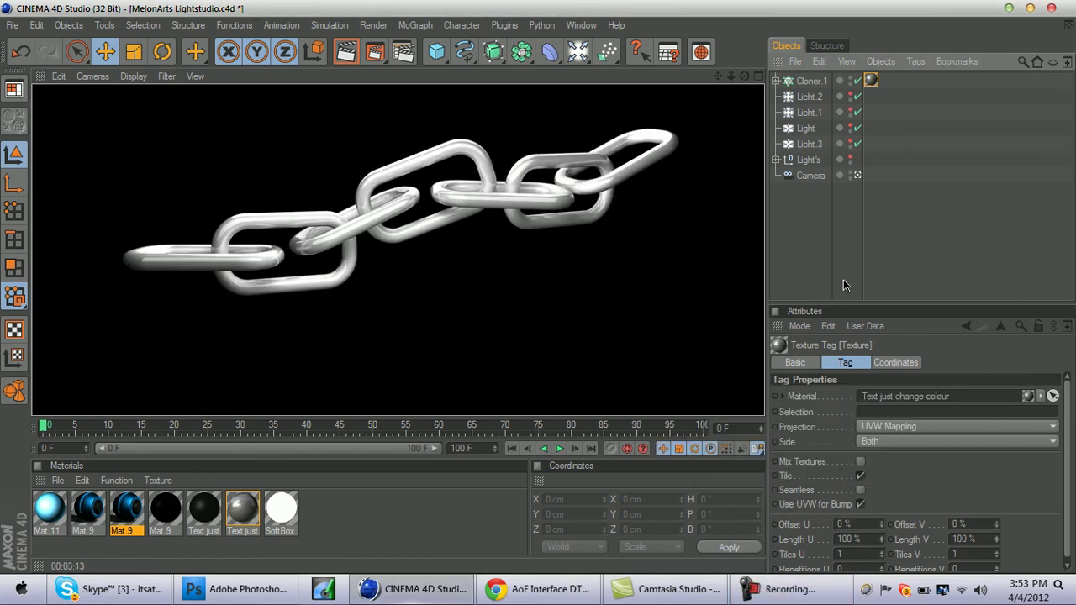